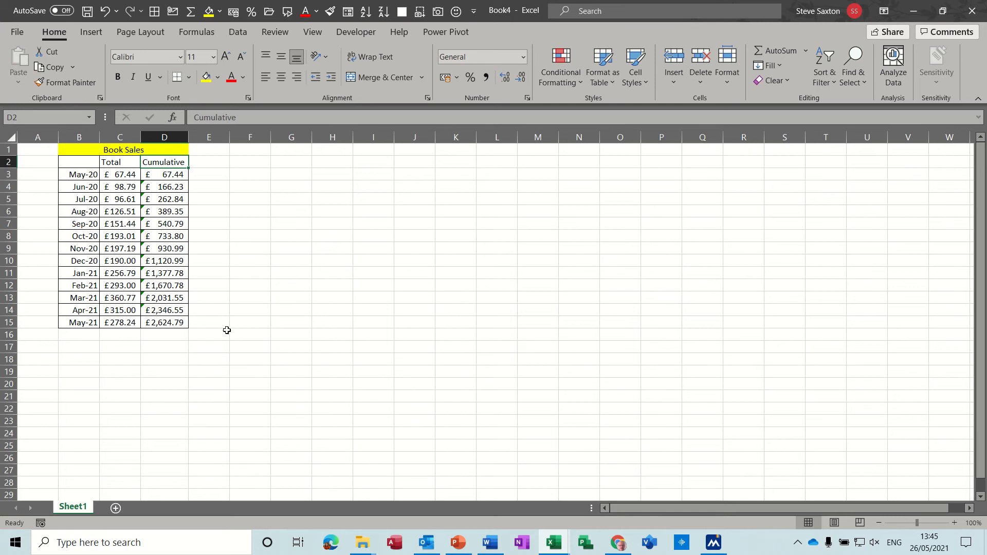
- Clear the existing formulas from the Cumulative column, cells D3:D15
drag(80, 163, 165, 321)
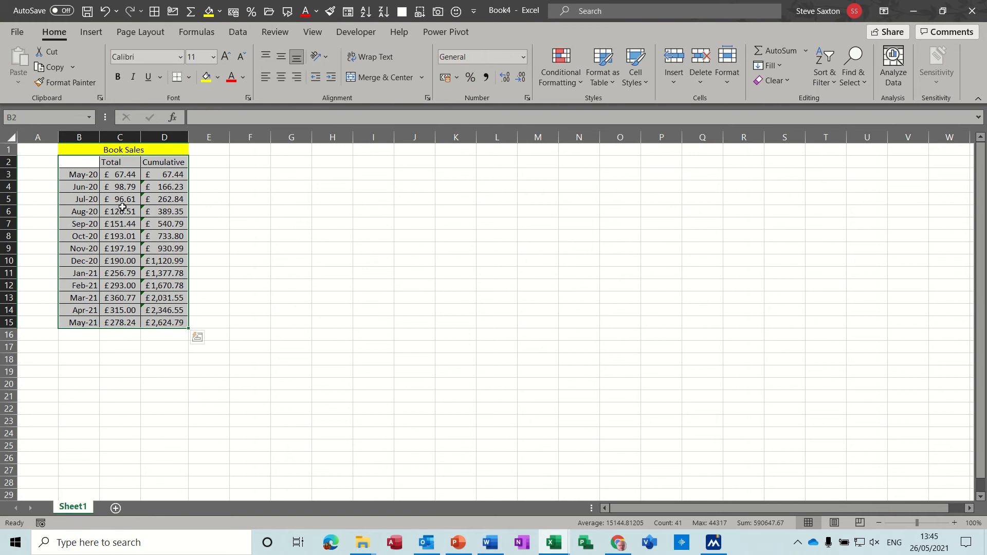
click(163, 175)
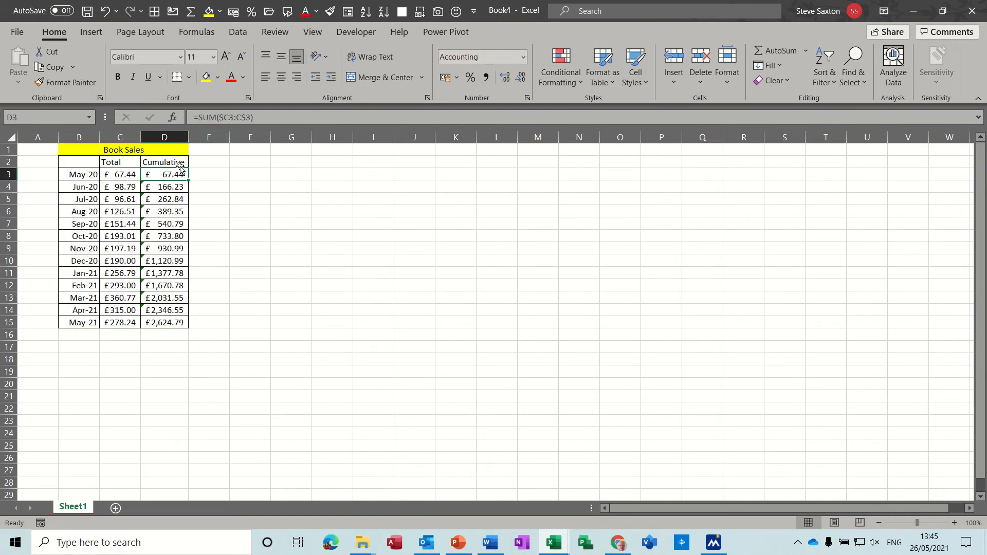
drag(174, 171, 173, 319)
key(Delete)
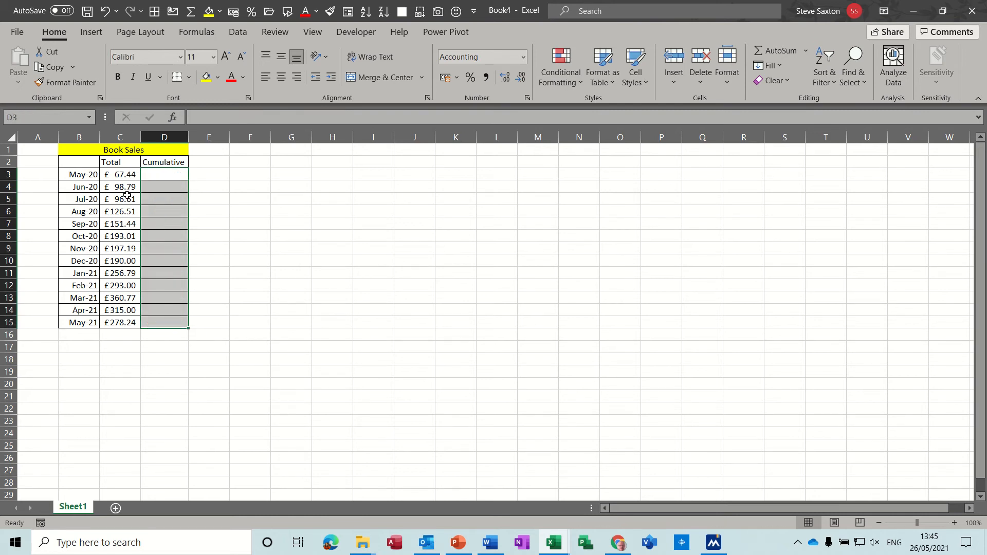
- Go through the monthly sales amounts one by one in the Total column
click(122, 178)
click(121, 185)
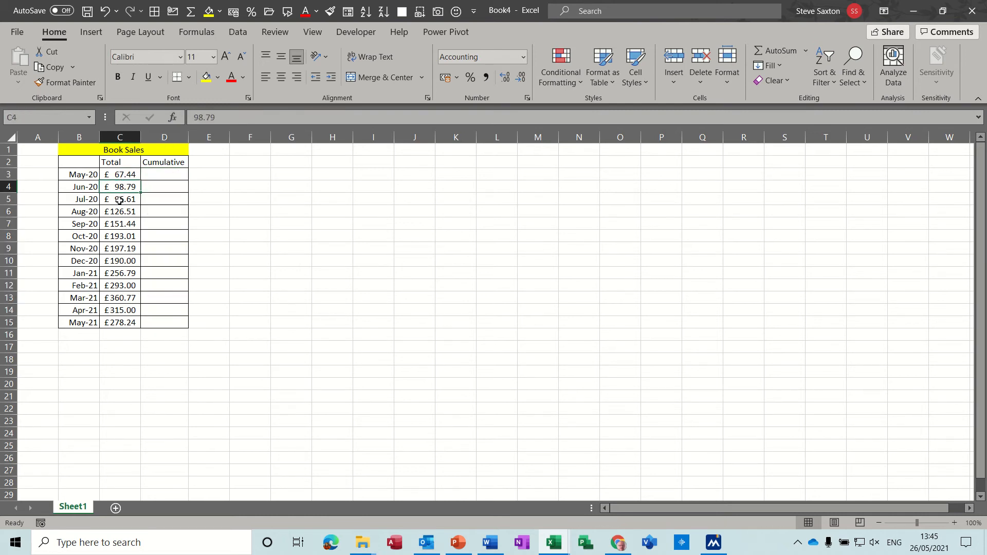
click(119, 200)
click(118, 214)
click(119, 224)
click(119, 237)
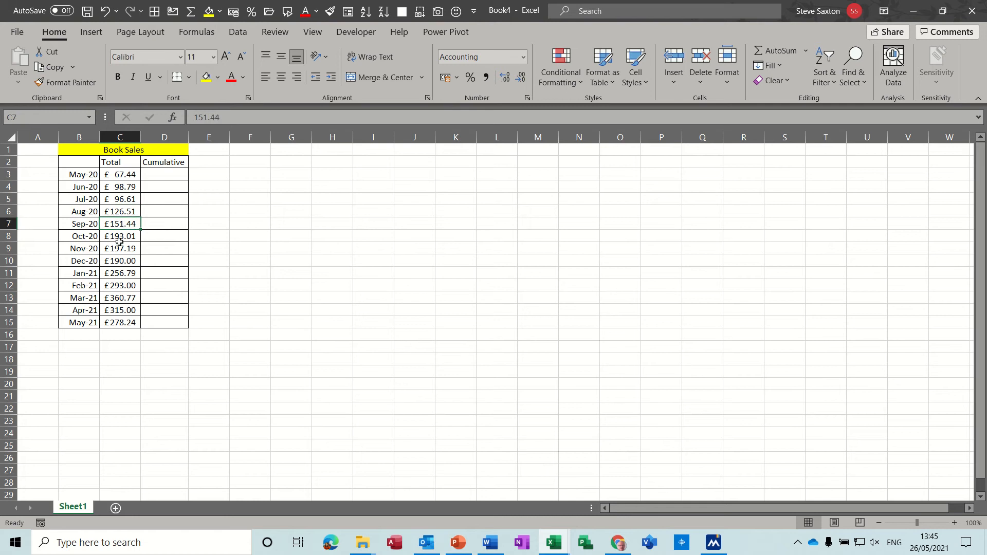
click(118, 249)
click(119, 261)
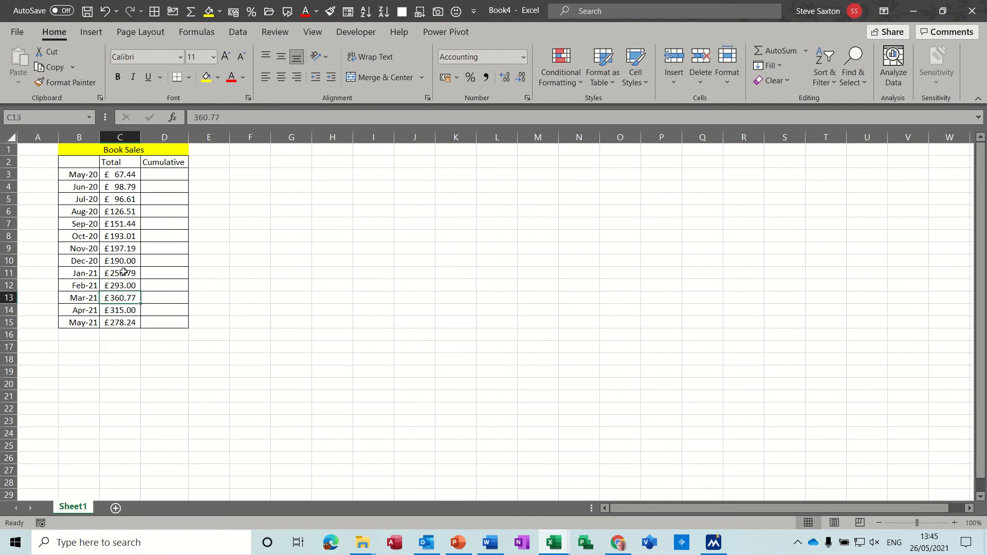
- Enter the running-total formula =SUM($C$3:C3) in D3, with the first reference locked as absolute
click(165, 179)
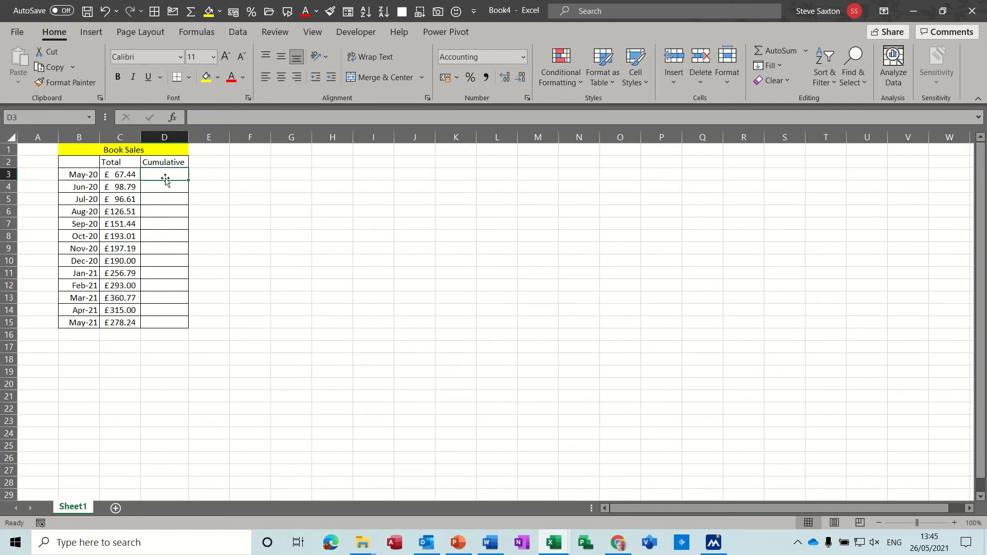
click(773, 54)
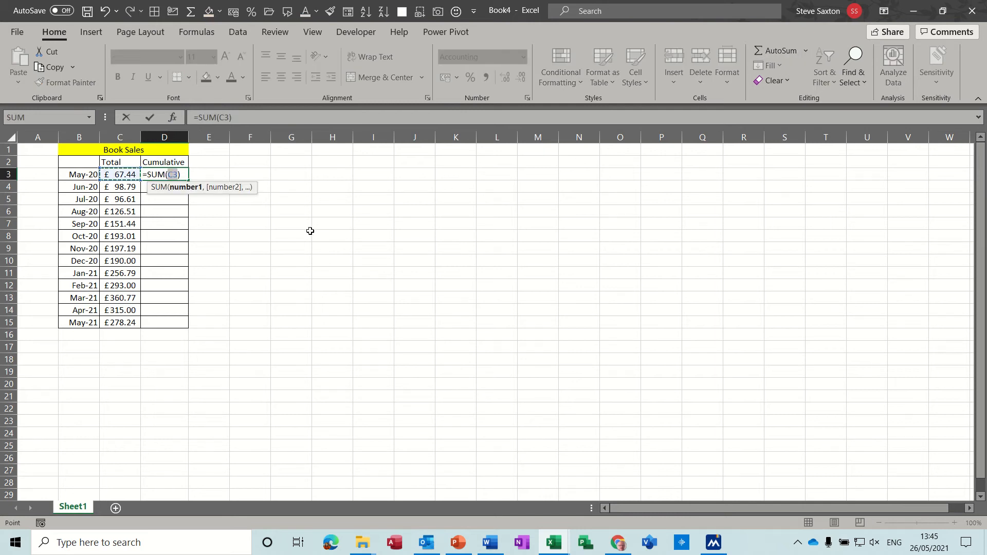
click(177, 173)
text(:)
click(123, 175)
click(173, 173)
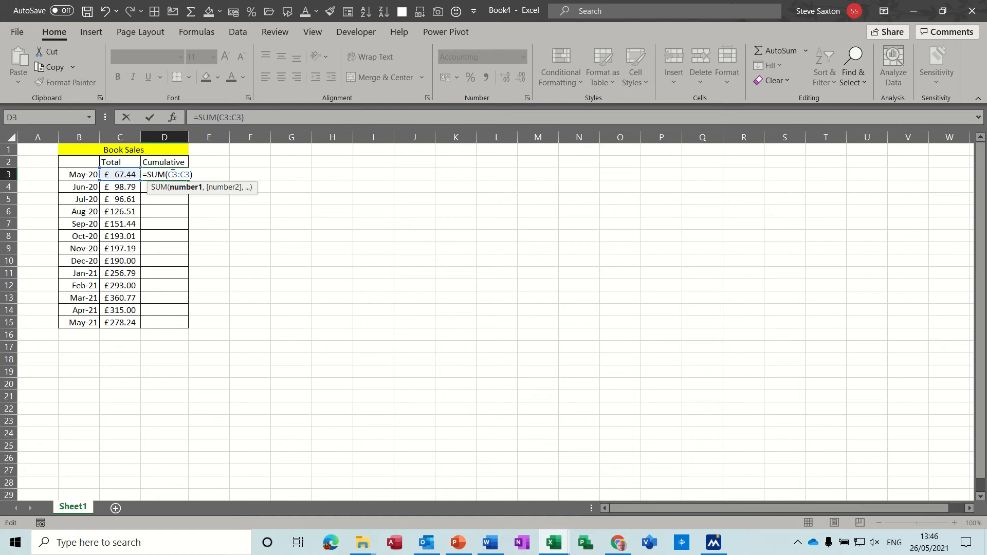
key(F4)
click(150, 119)
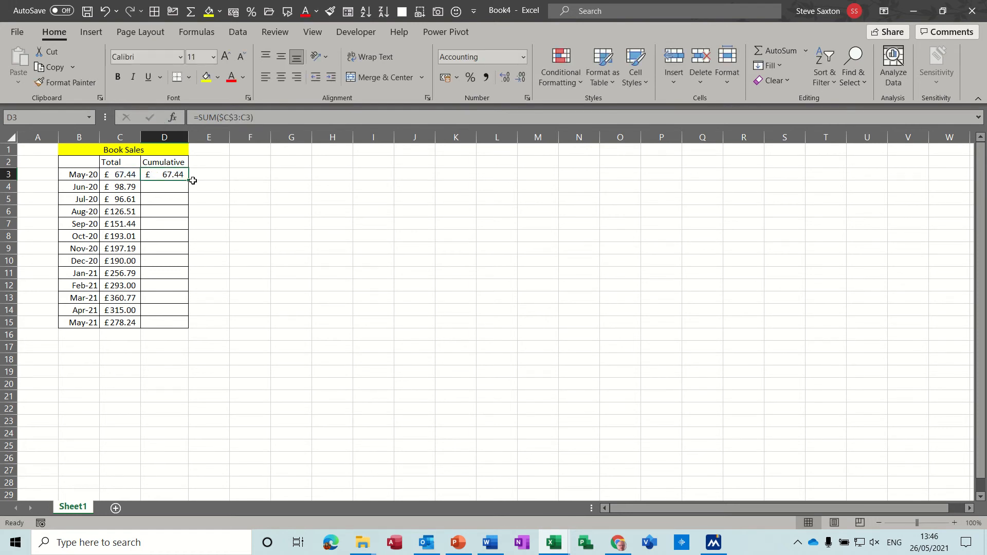
- Fill the running-total formula from D3 down to D15, checking the first few cells against the Total column
drag(188, 180, 188, 192)
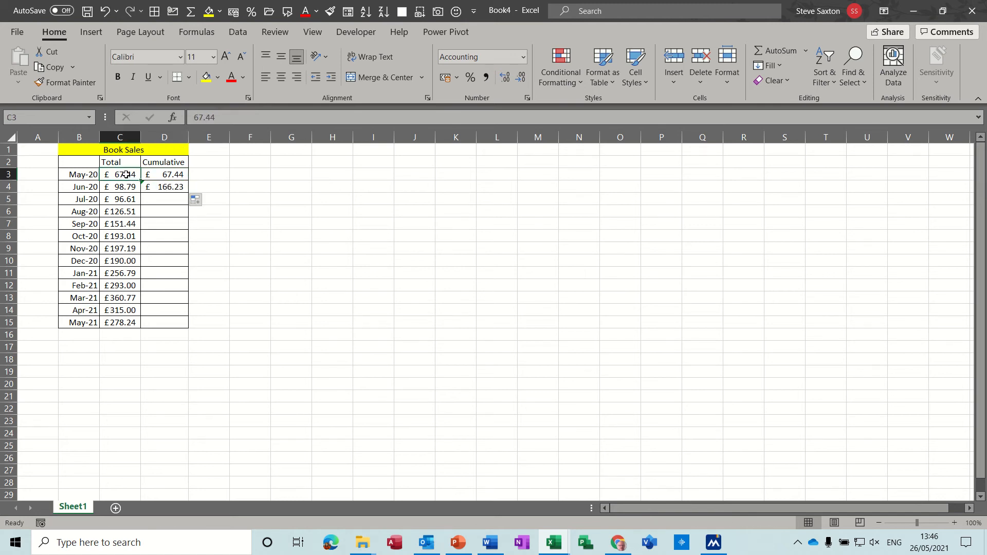
drag(126, 174, 127, 186)
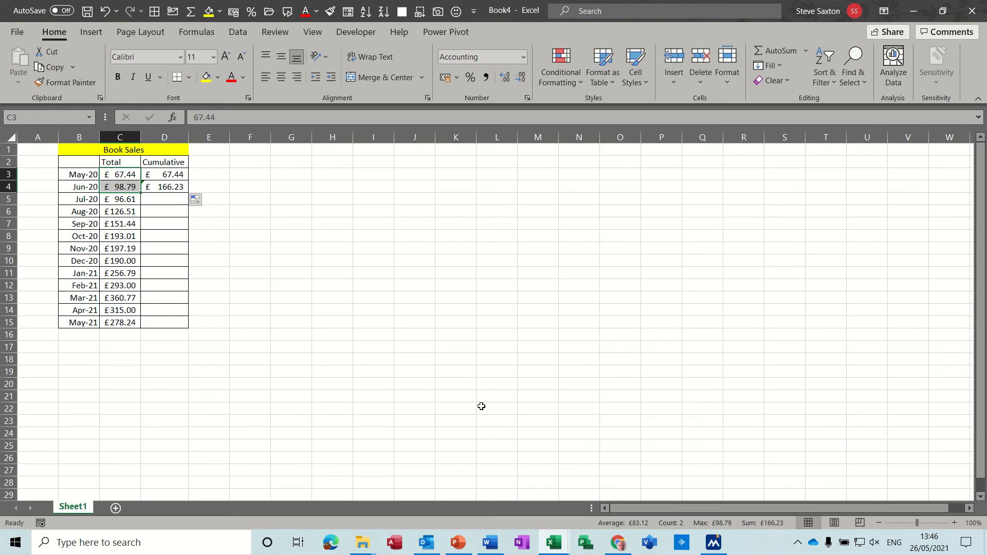
click(172, 187)
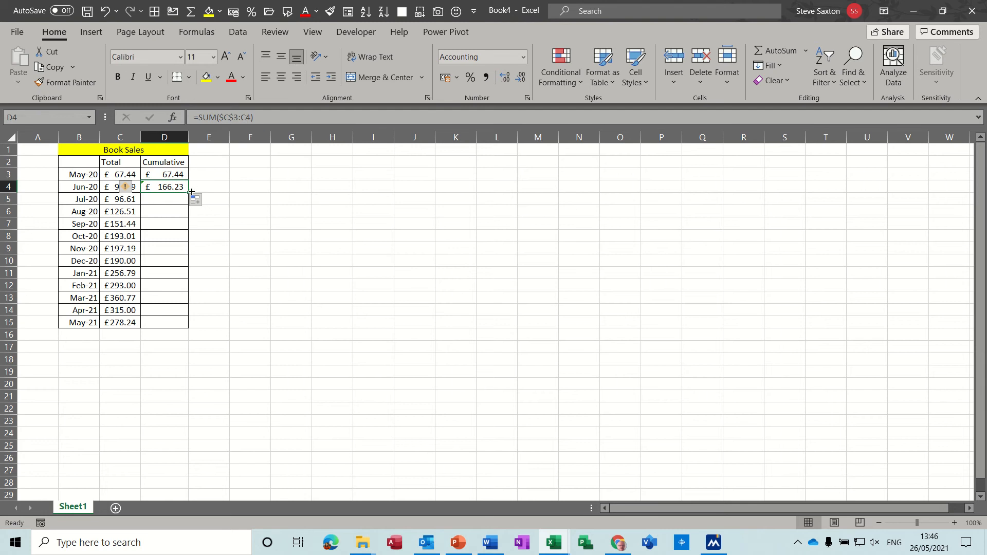
drag(190, 192, 186, 205)
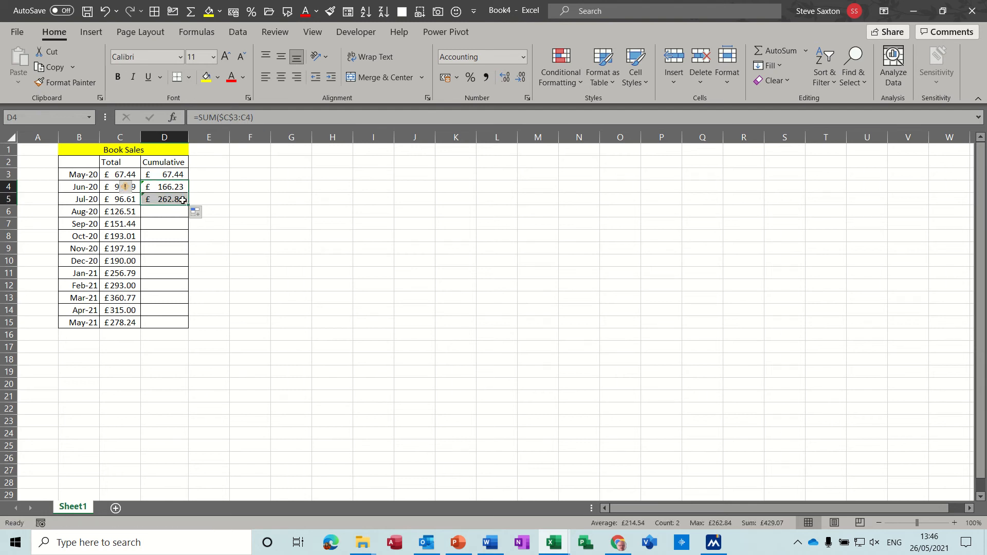
click(179, 199)
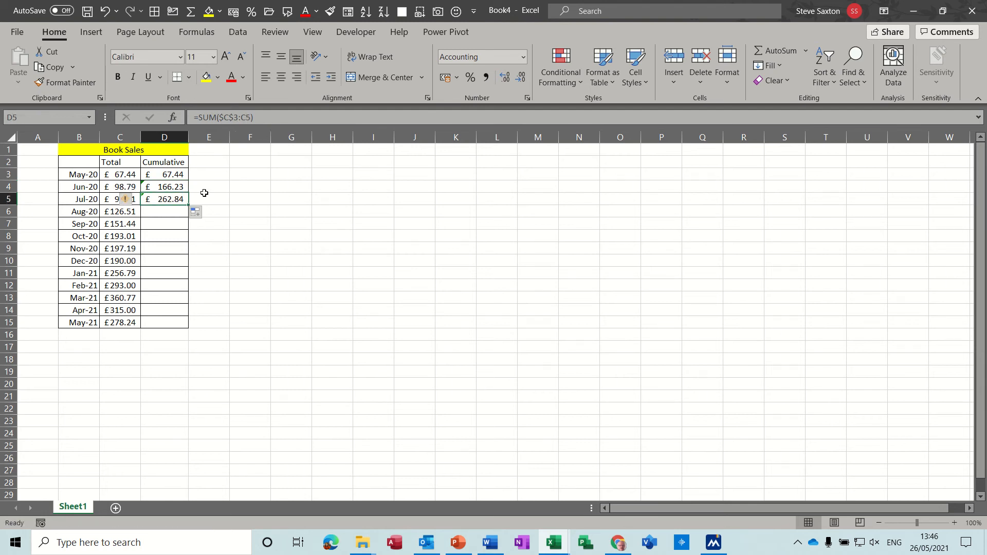
drag(191, 205, 187, 327)
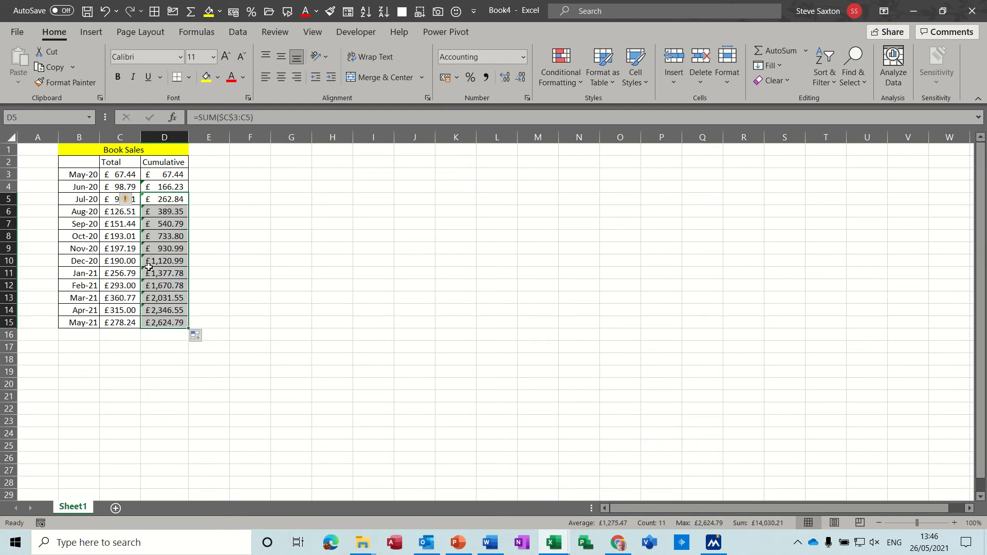
click(150, 177)
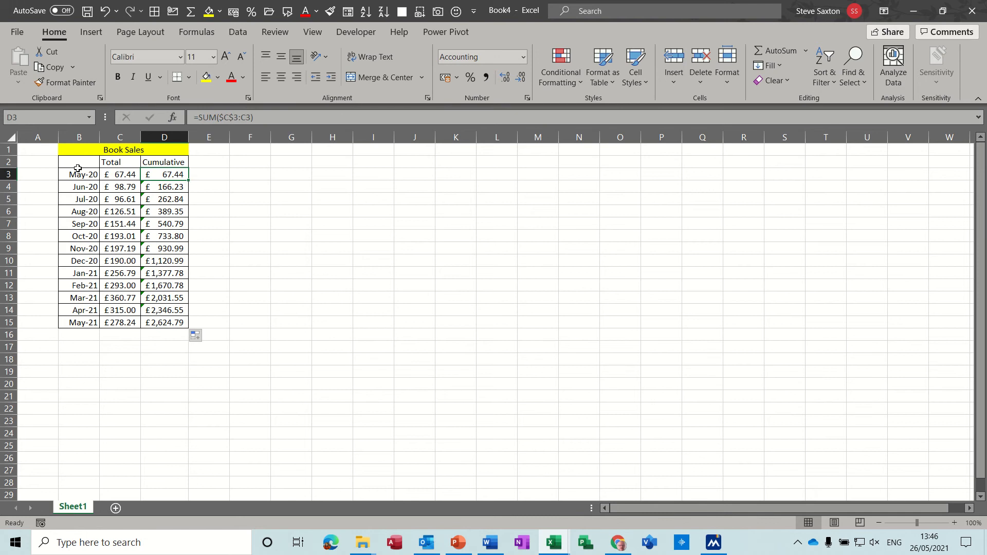
- Insert a Clustered Column - Line on Secondary Axis combo chart from the range B2:D15
drag(77, 163, 167, 321)
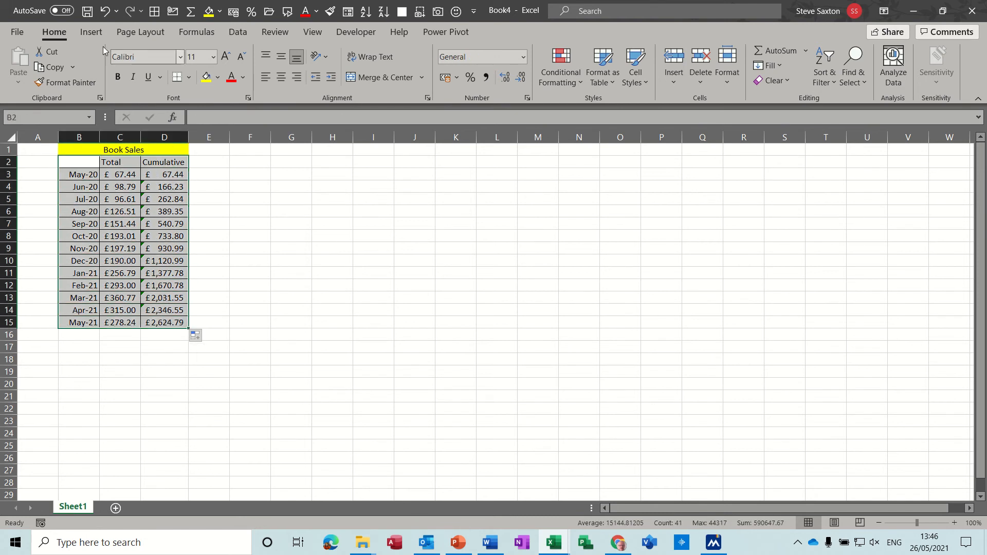
click(92, 34)
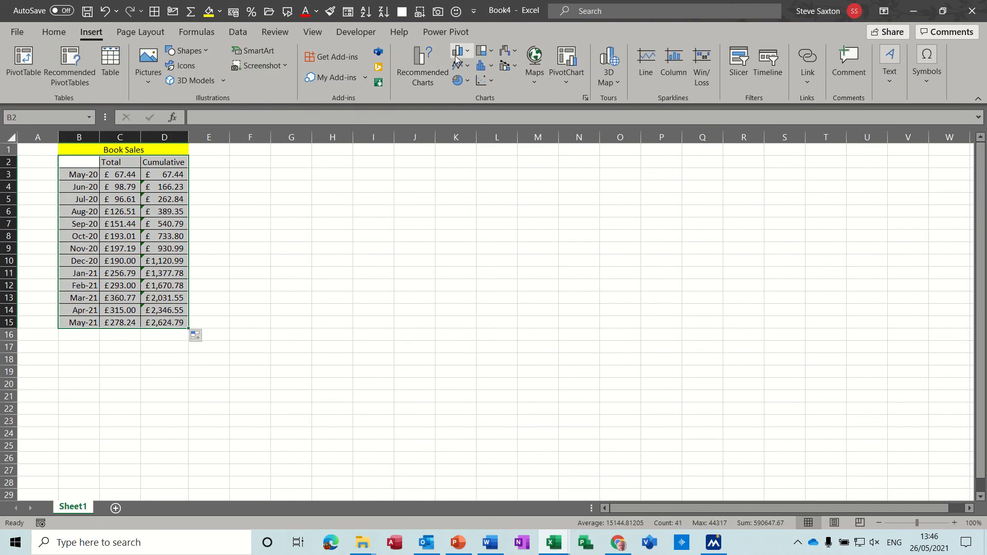
click(513, 69)
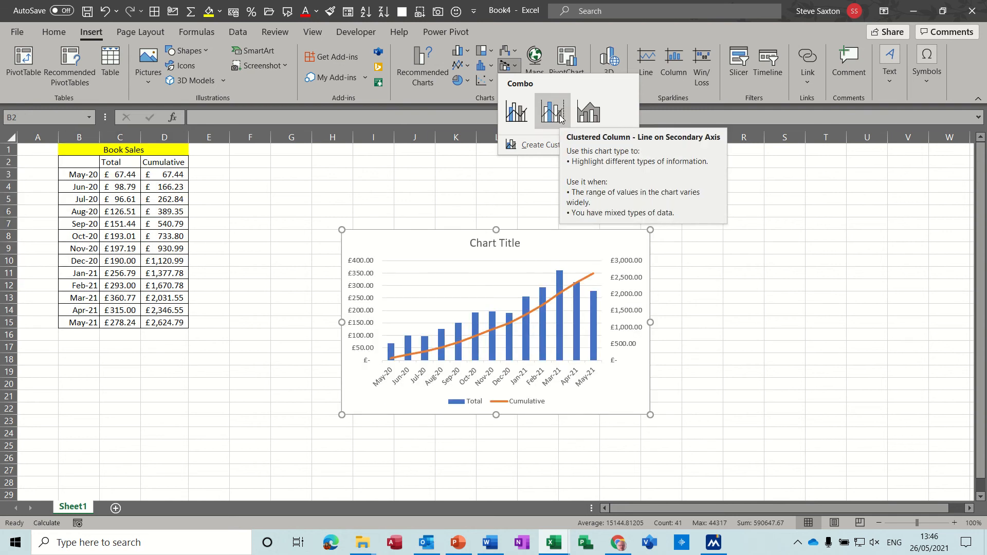
click(560, 119)
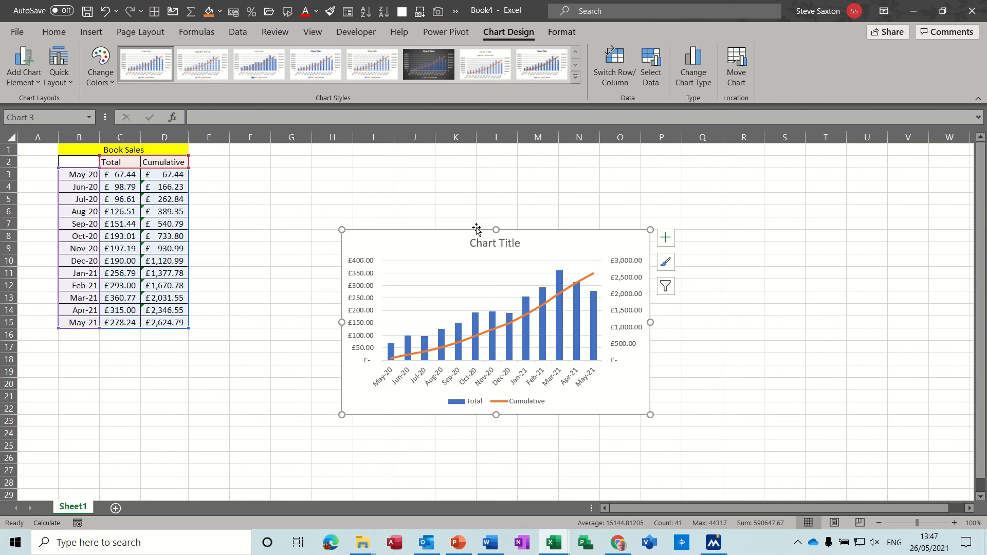
- Move the chart beside the table, starting at row 2, and apply the dark grey chart style
drag(476, 227, 352, 155)
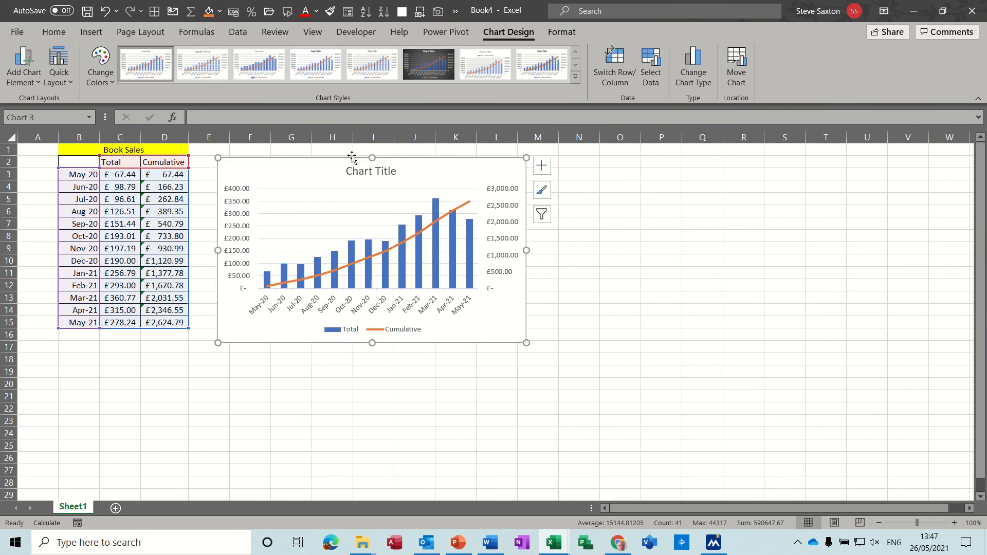
click(428, 65)
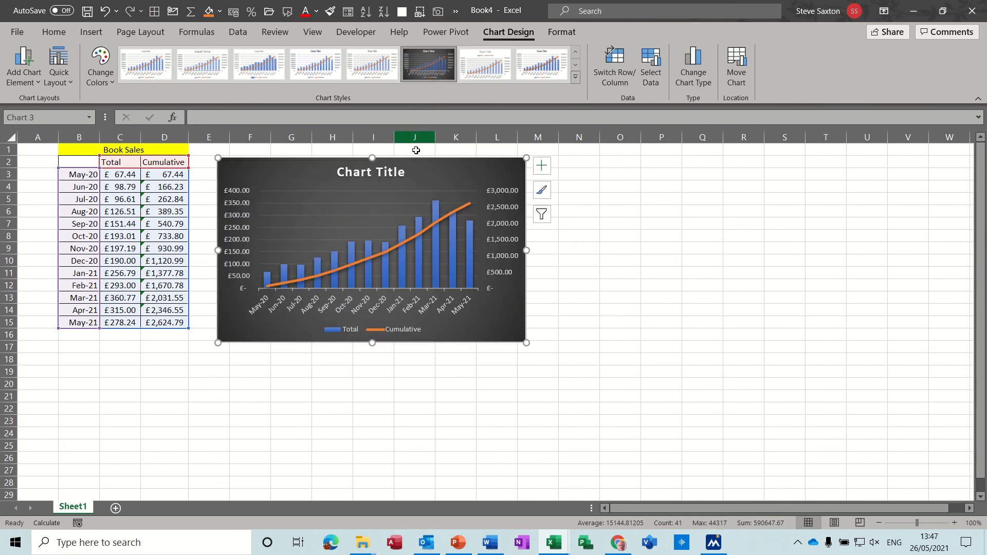
- Link the chart title to the Book Sales heading in B1 and enlarge the chart to about column O and row 19
click(389, 177)
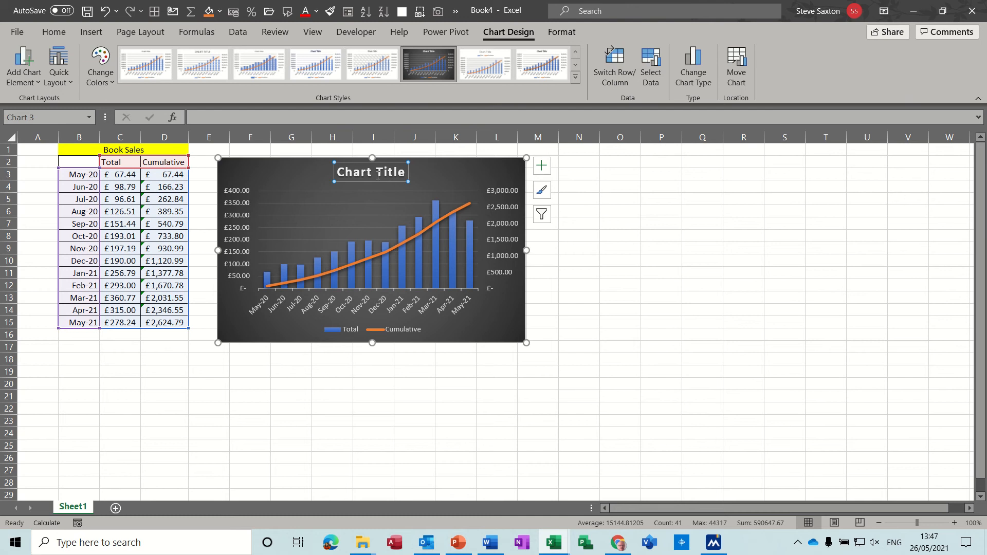
click(214, 121)
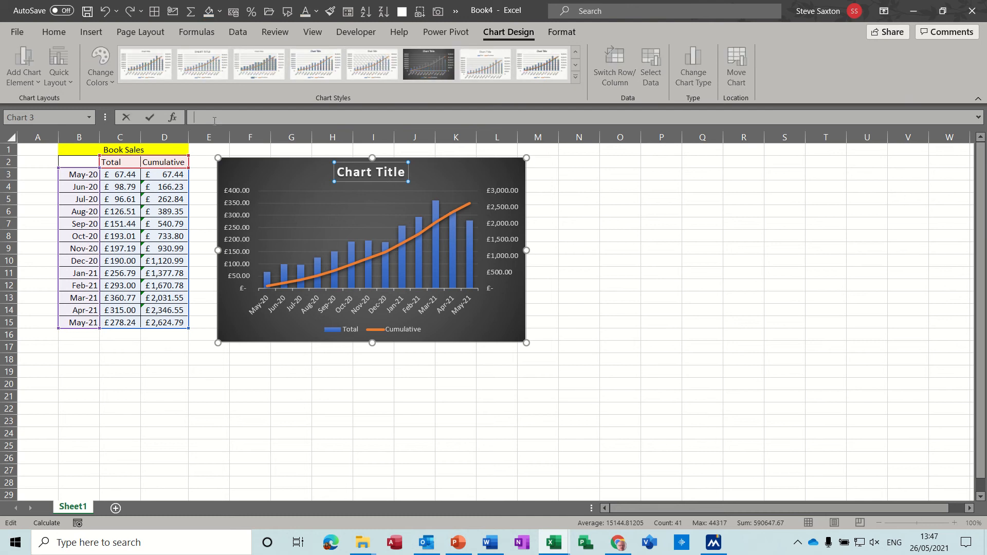
text(=)
click(137, 151)
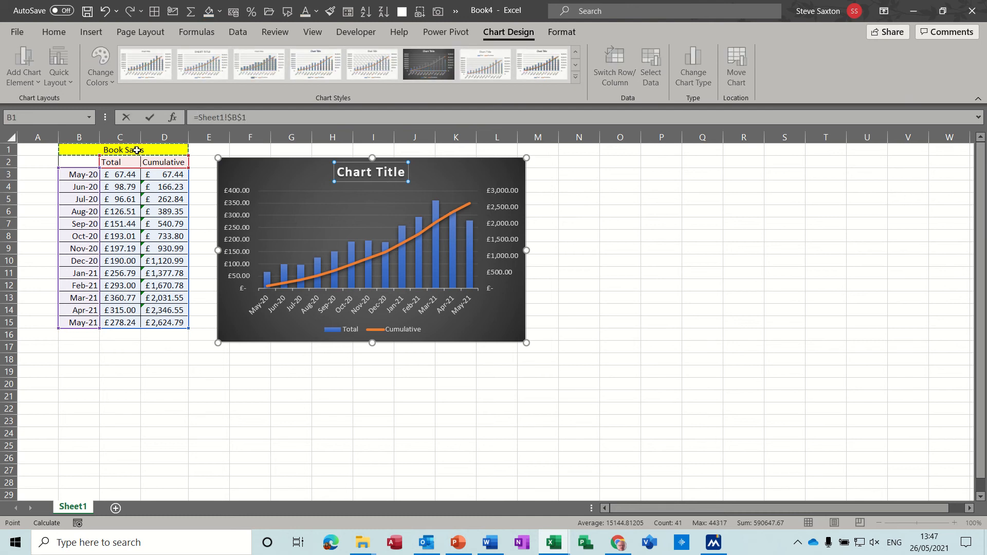
click(150, 120)
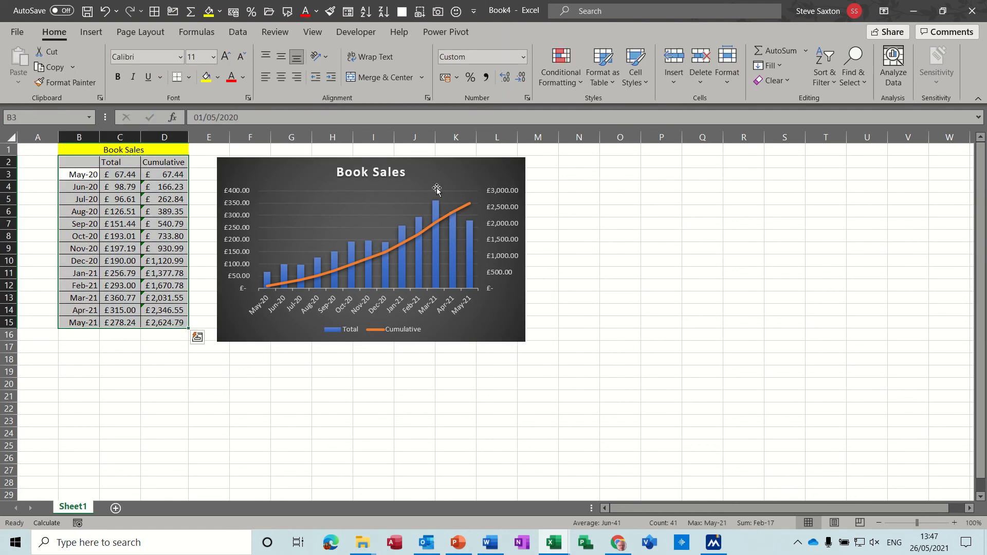
click(517, 331)
drag(525, 342, 628, 378)
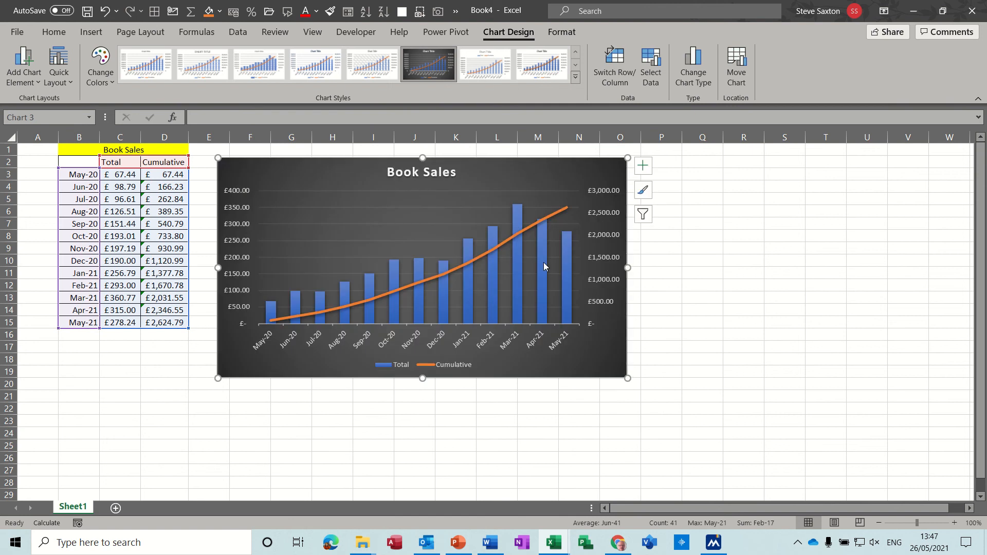
- Add a linear trendline to the Total column series in the chart
click(395, 283)
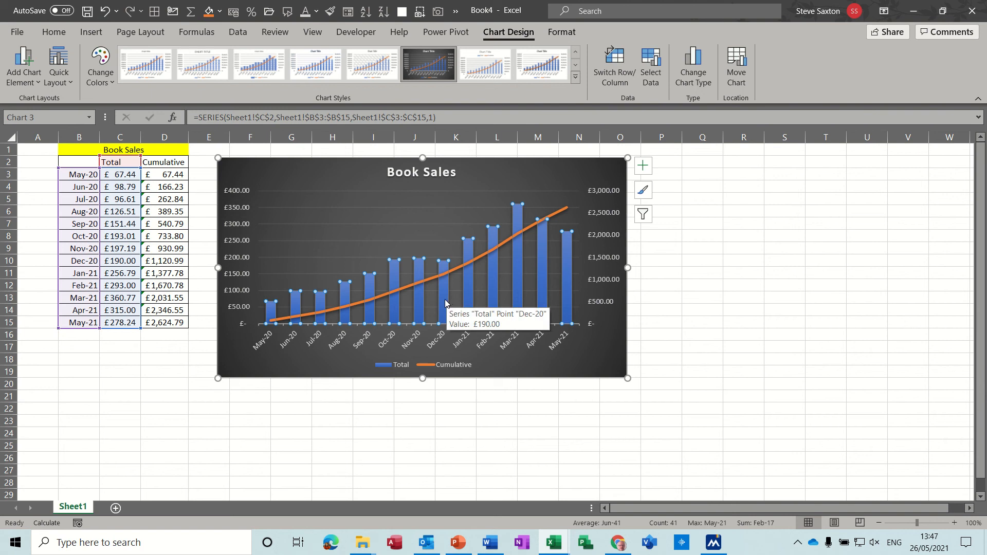
mouse_move(444, 303)
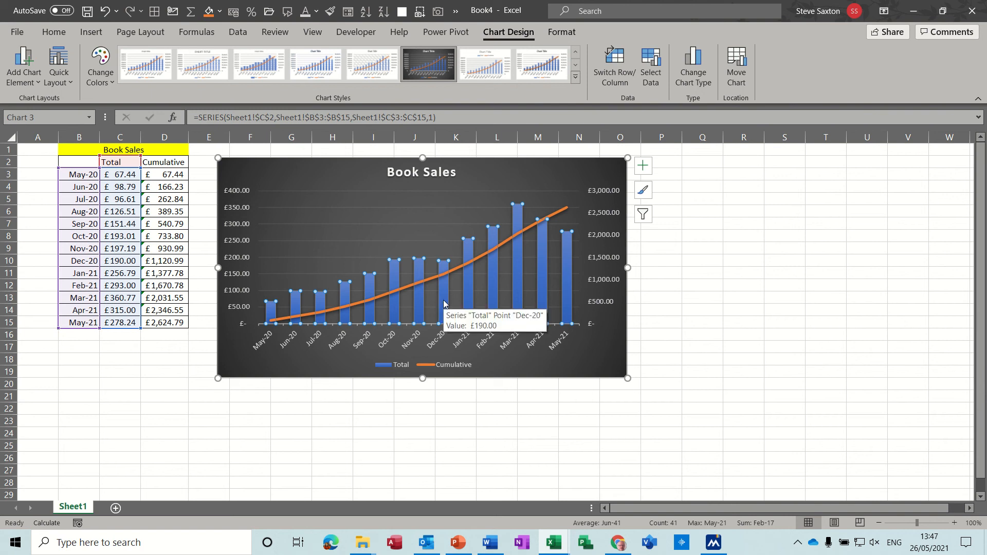
right_click(444, 304)
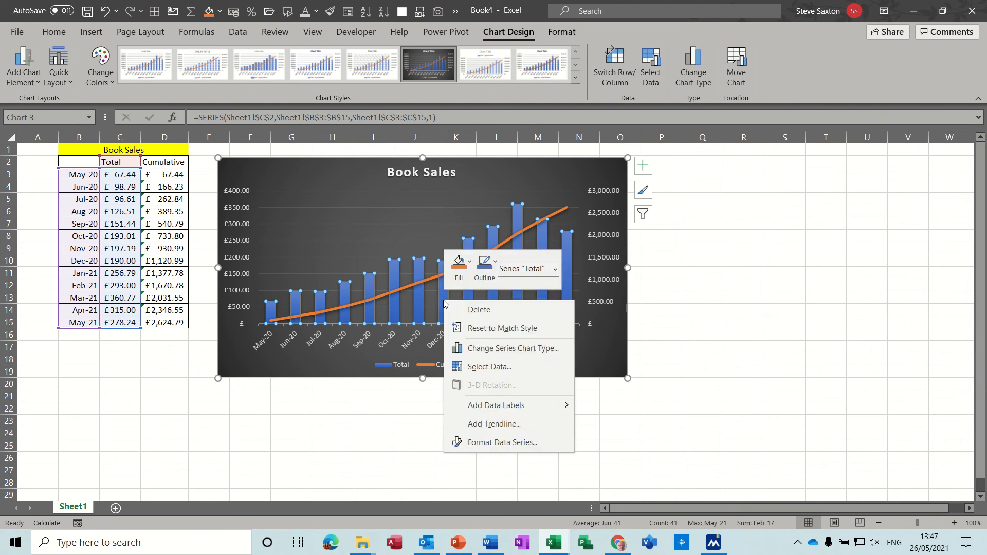
click(483, 425)
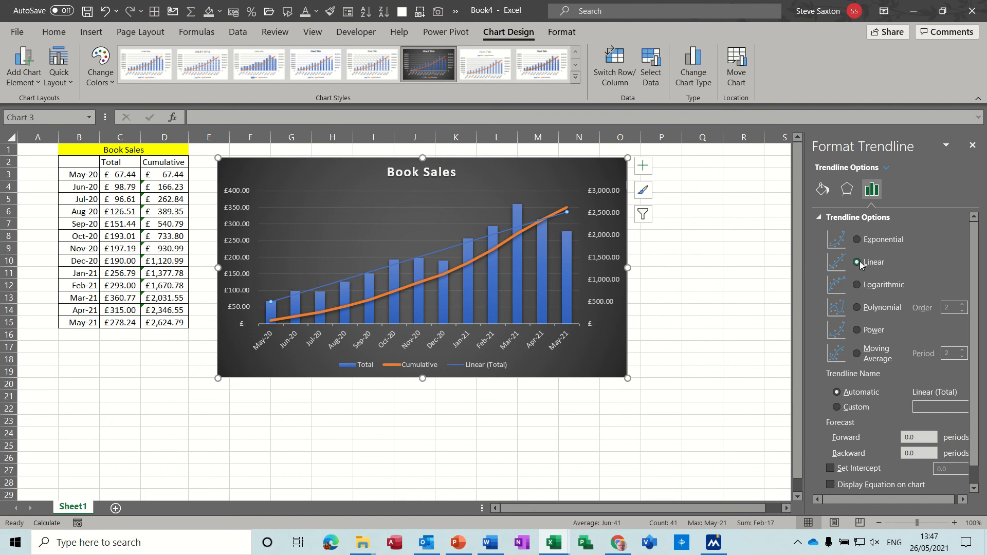
- Try the Exponential and Logarithmic types on the Total trendline and set it back to Linear
click(857, 239)
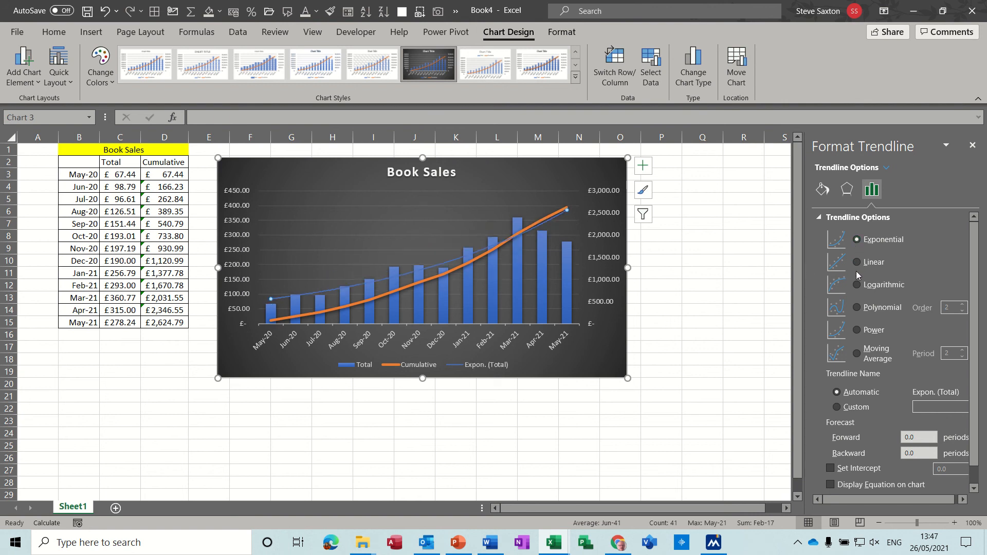
click(862, 287)
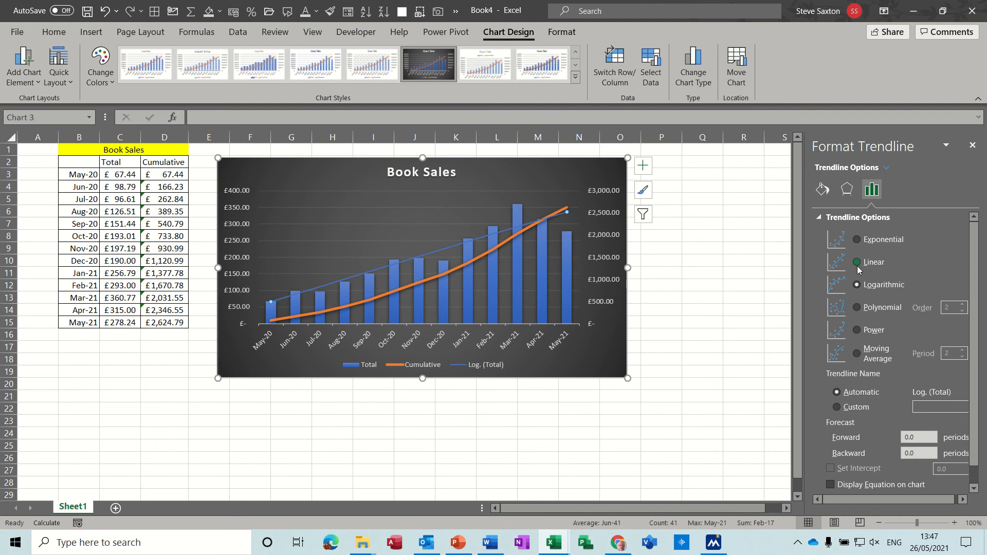
click(858, 268)
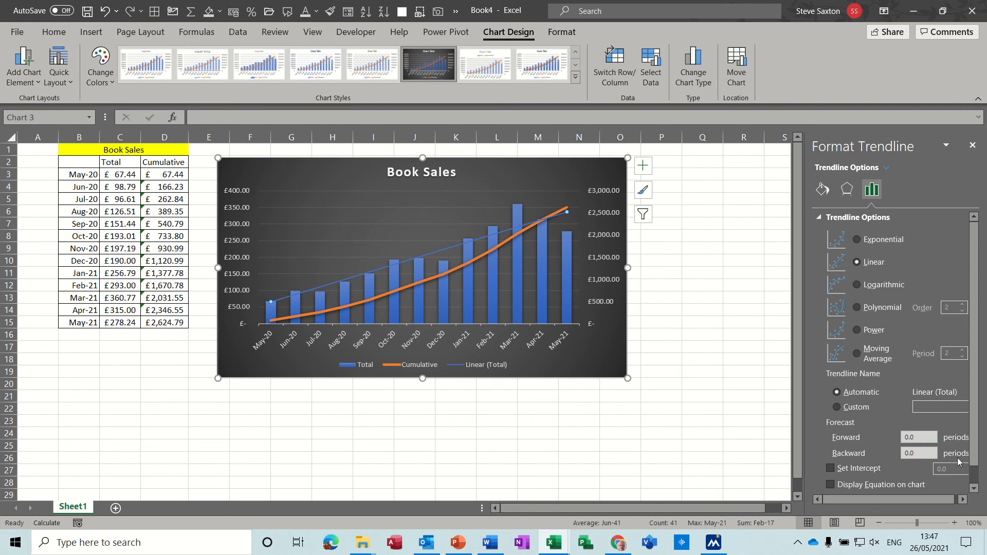
- Extend the Total trendline with a forward forecast of 3 periods
click(926, 438)
text(3)
click(922, 452)
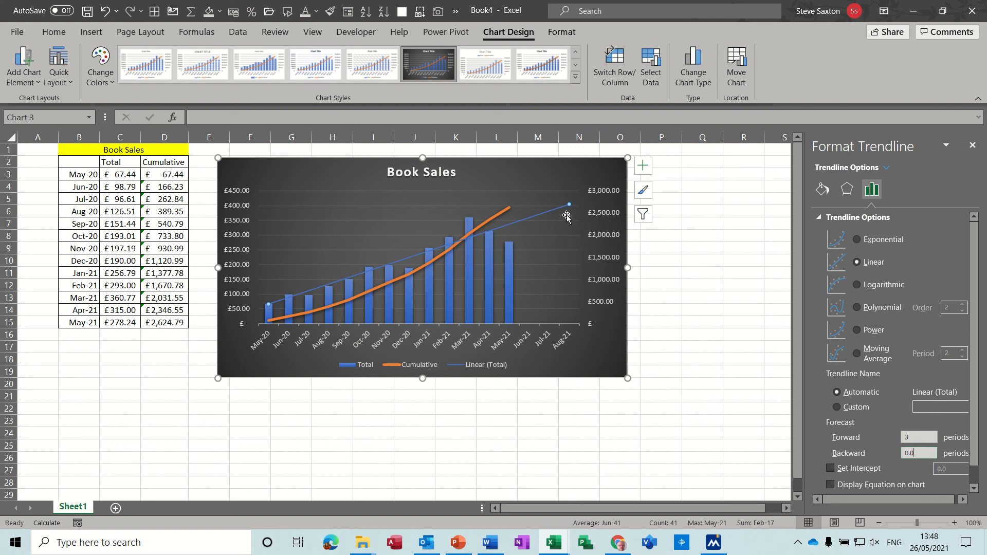
- Try the Logarithmic, Polynomial, Power and Moving Average types on the Total trendline and set it back to Linear
click(858, 286)
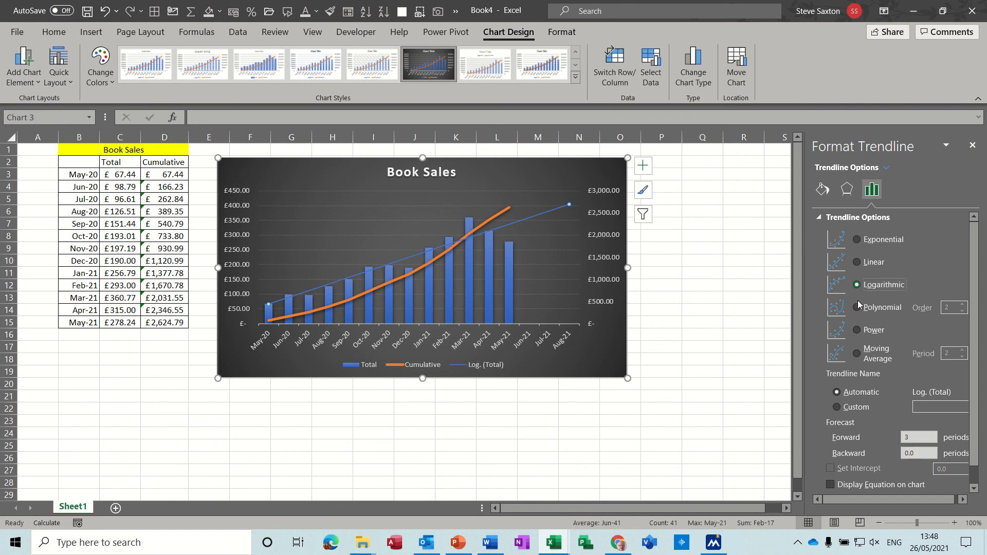
click(857, 306)
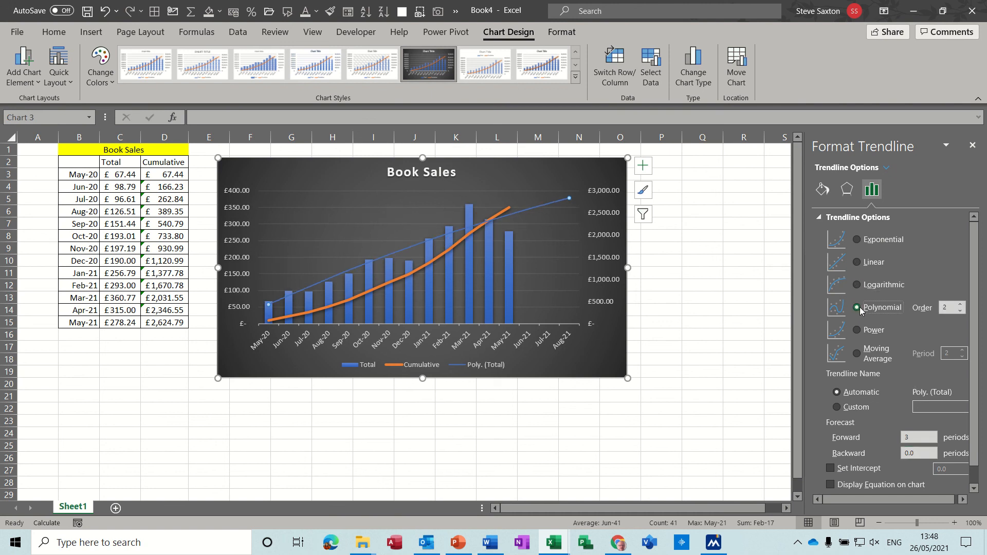
click(856, 330)
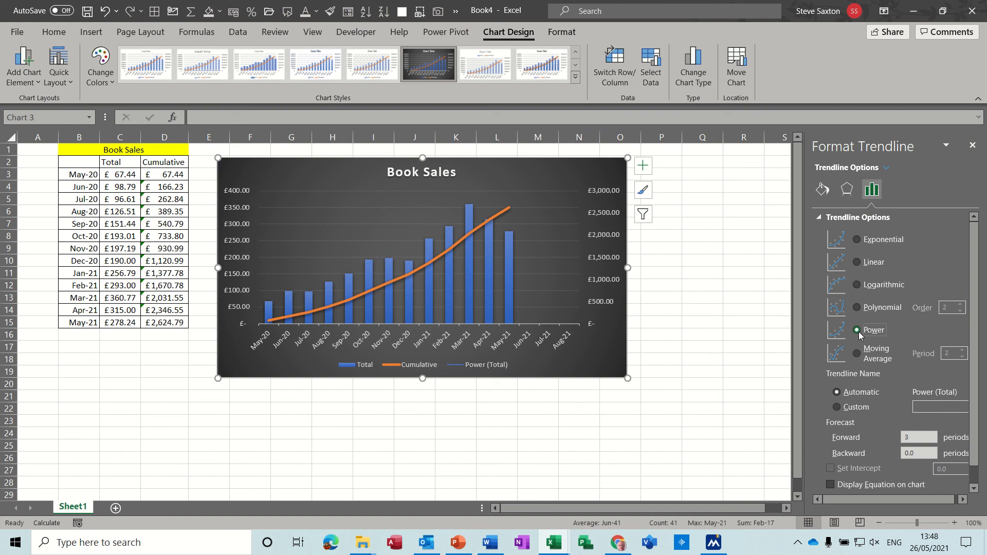
click(857, 353)
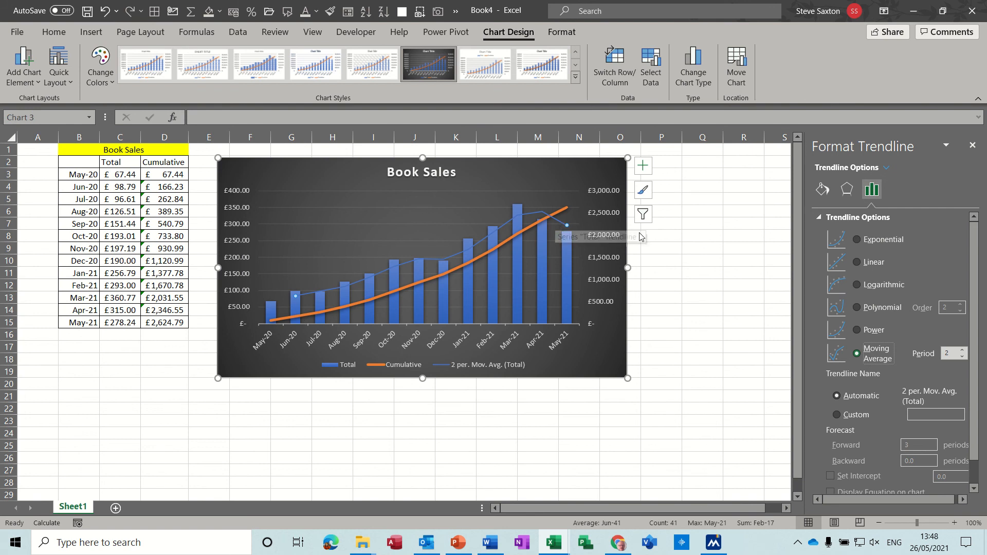
click(858, 262)
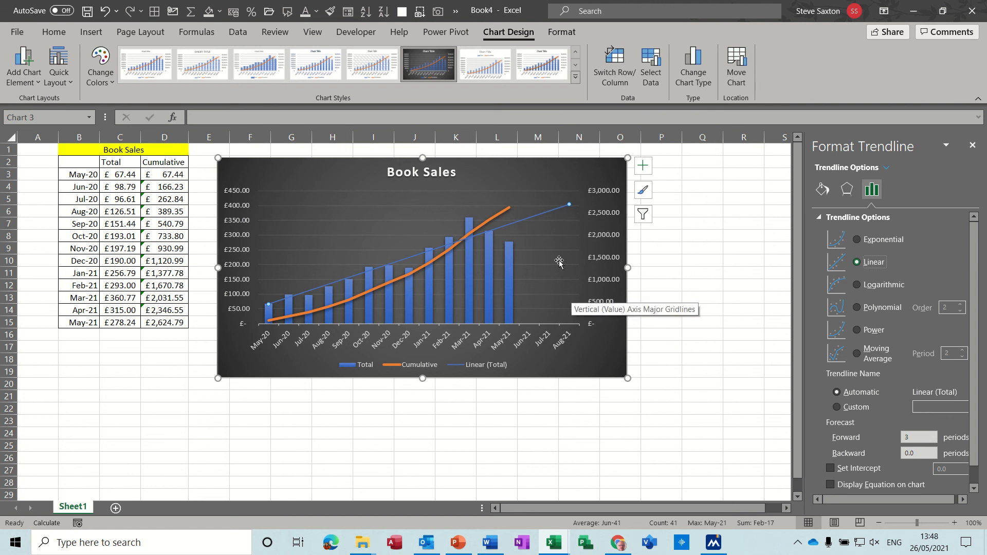
- Move the chart directly against the Book Sales table, with its upper edge at row 1 and its near edge at column E
drag(523, 169, 497, 156)
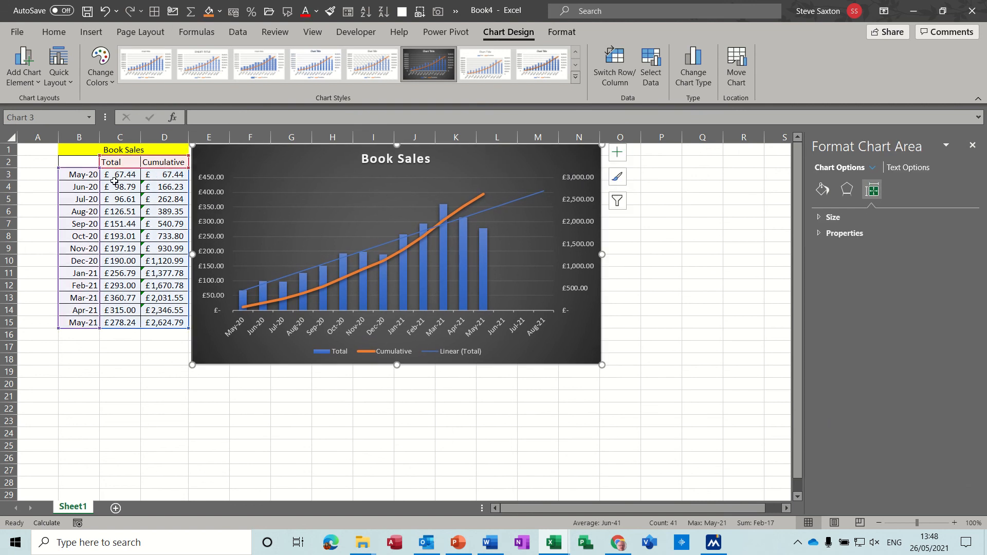